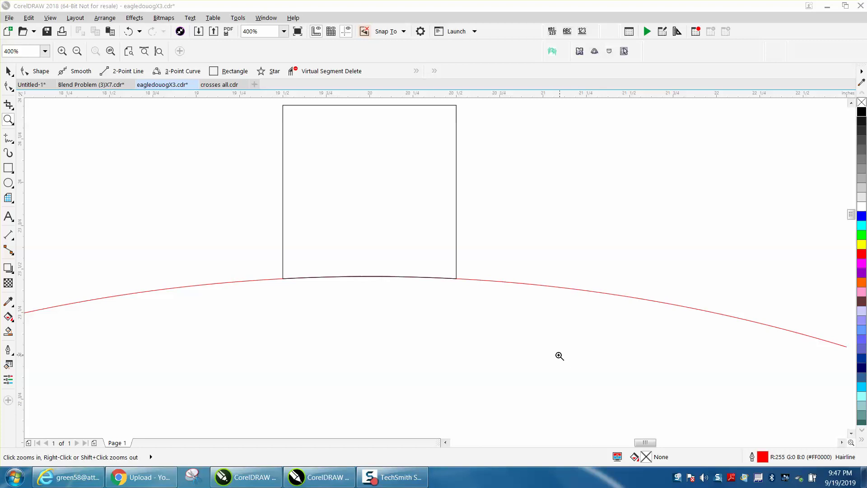
Step: Select the curved-bottom square and zoom in on its bottom edge, then back out to 200%
click(9, 72)
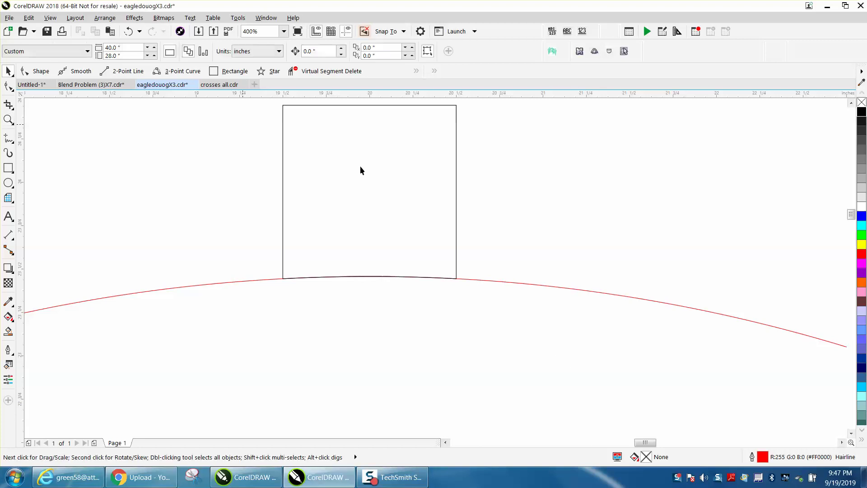
click(457, 200)
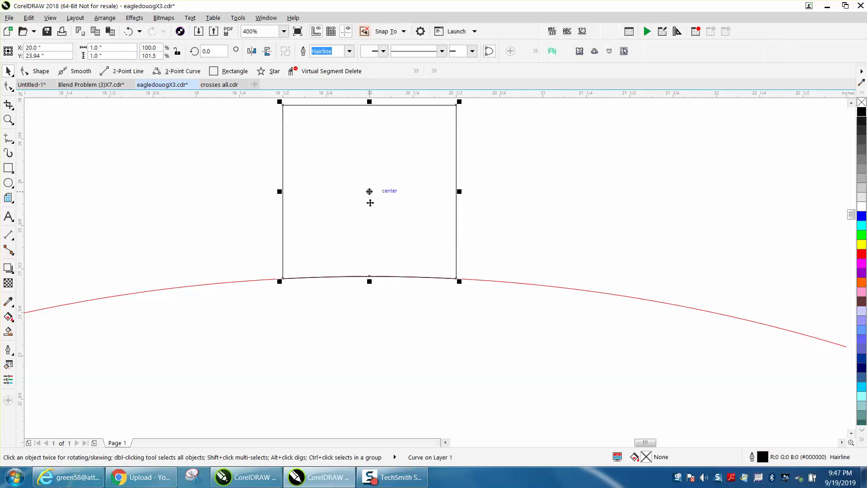
click(8, 119)
drag(267, 257, 490, 314)
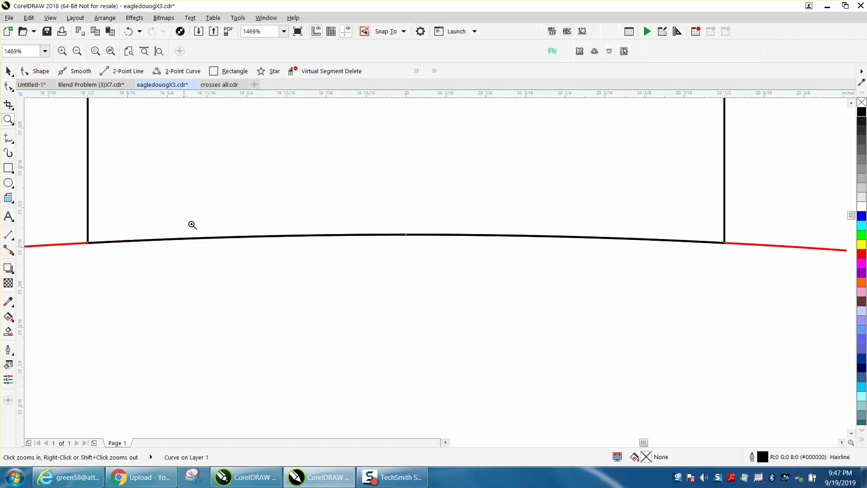
right_click(490, 242)
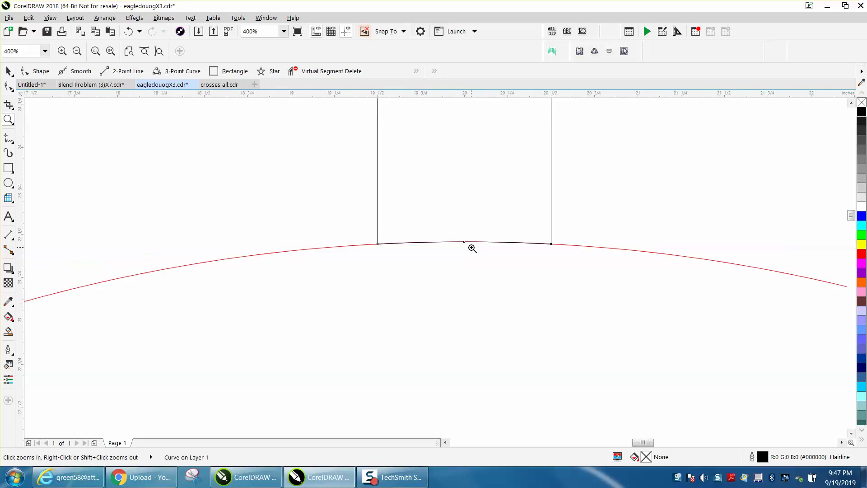
right_click(469, 248)
Step: Delete the curved-bottom square and draw a new 1.0-inch square just above the red arc
click(8, 71)
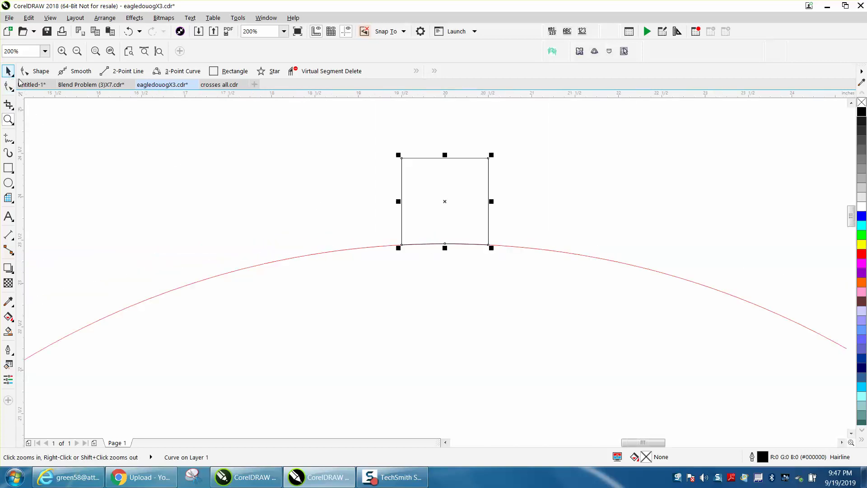
key(Delete)
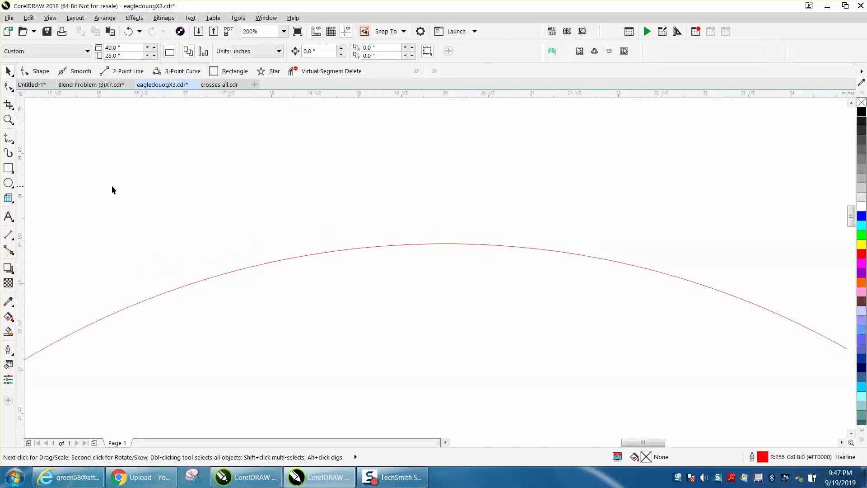
click(8, 168)
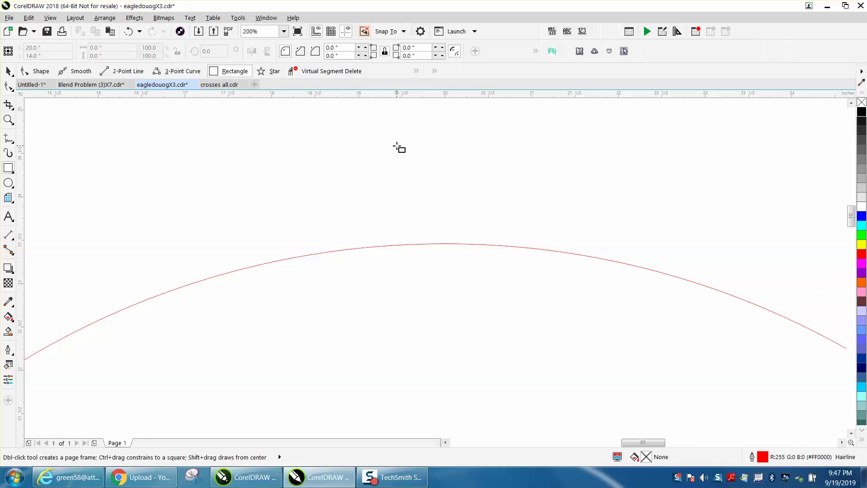
drag(399, 145, 398, 245)
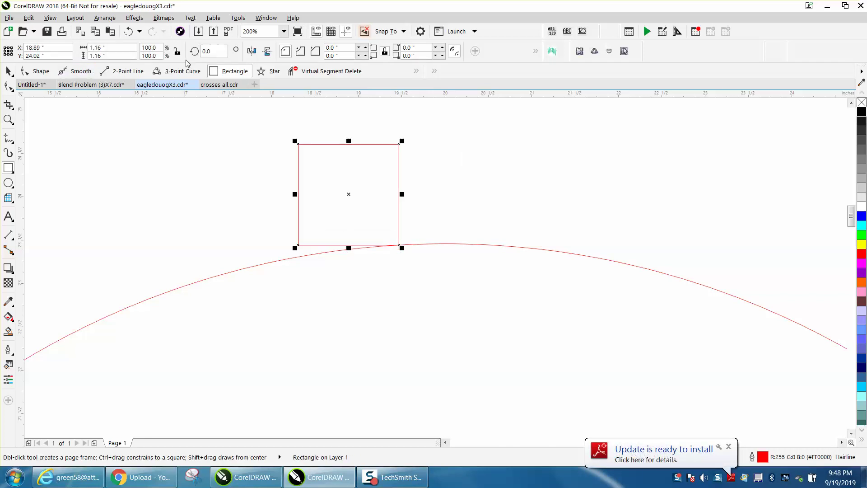
click(97, 47)
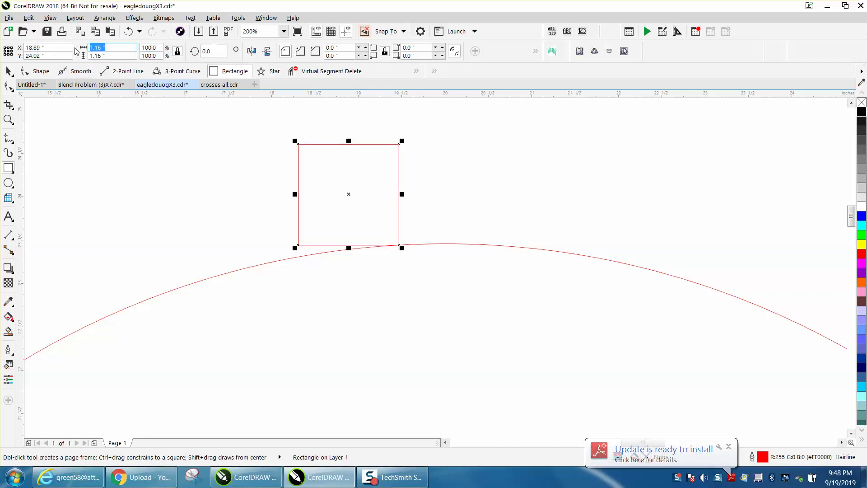
text(1)
key(Return)
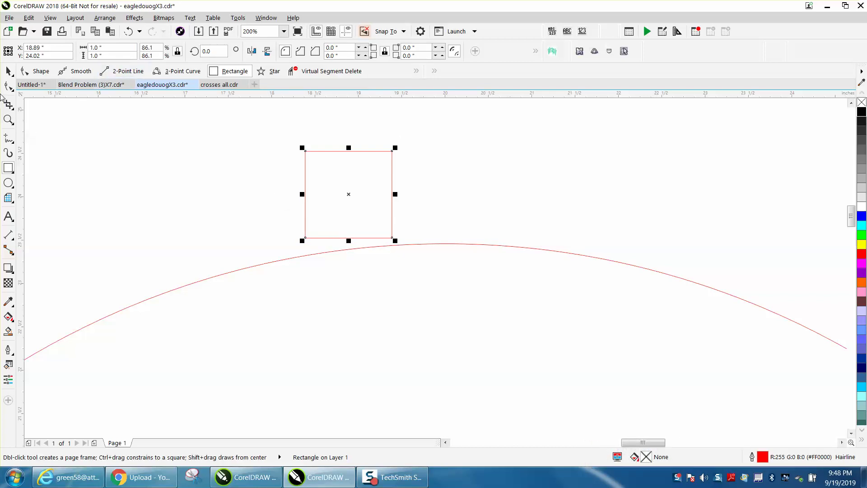
Step: Drag the square by its bottom midpoint onto the top of the red arc
click(8, 72)
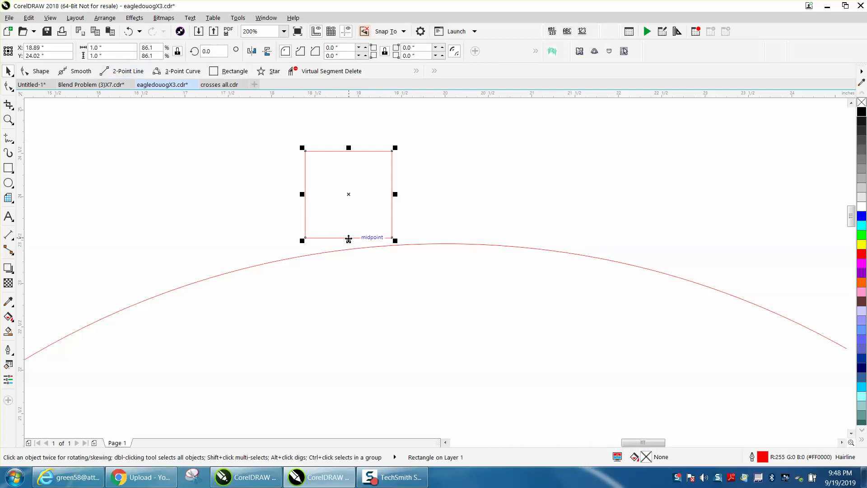
drag(349, 239, 444, 244)
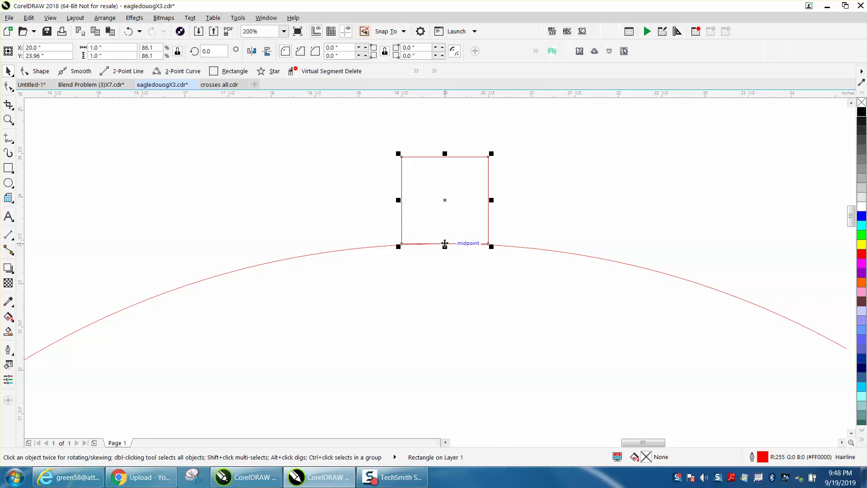
scroll(275, 188, down, 2)
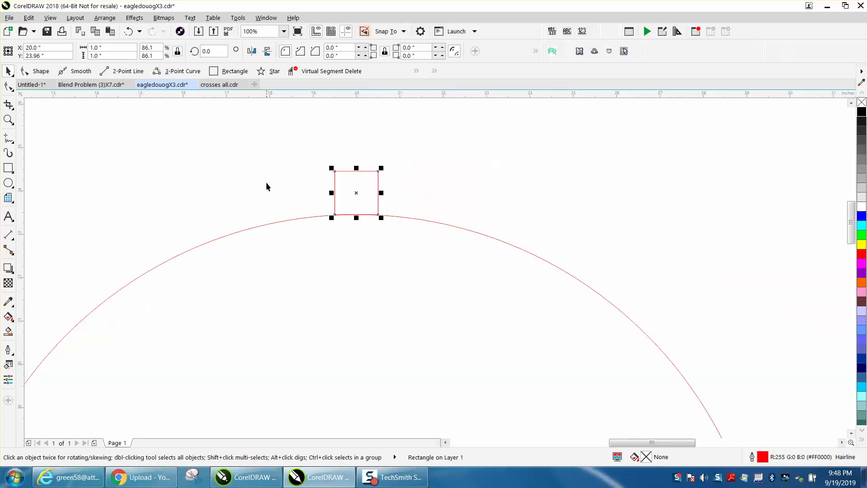
Step: Zoom in where the square meets the arc and nudge it down to Y 23.94 inches
click(9, 119)
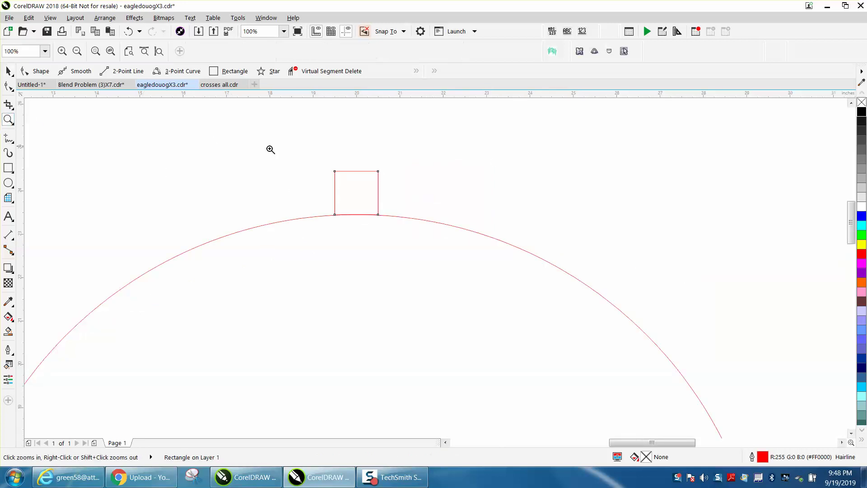
click(447, 246)
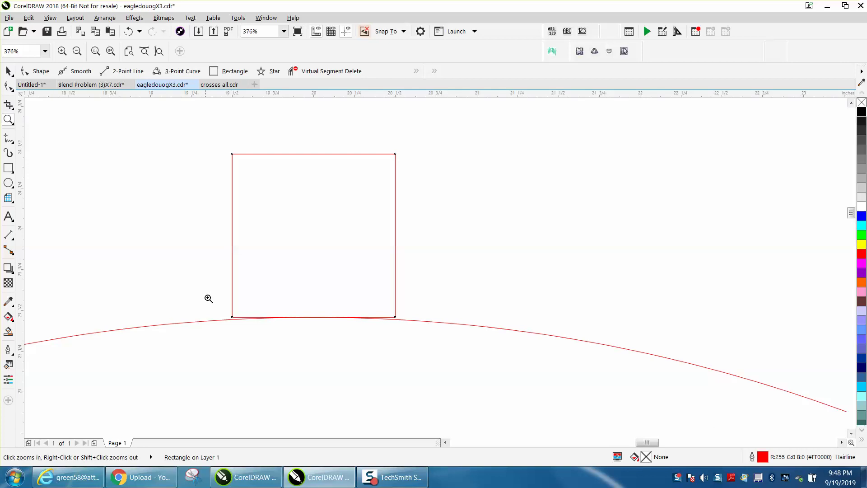
drag(207, 296, 474, 379)
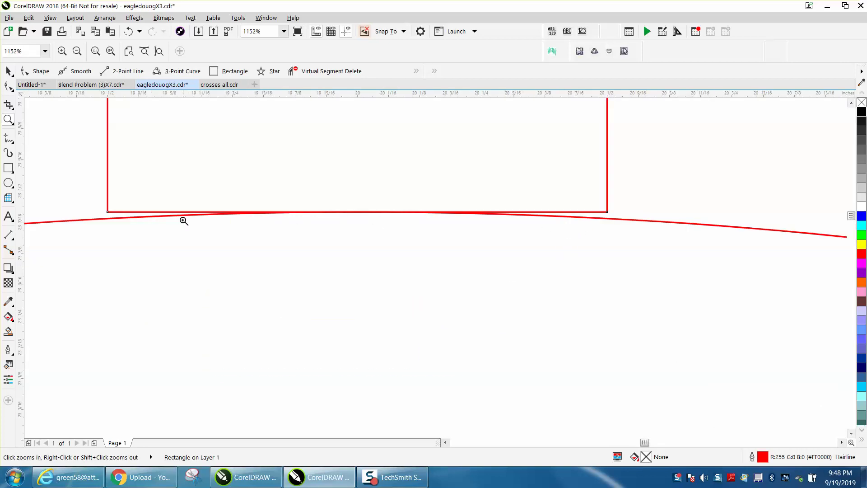
right_click(180, 219)
click(8, 71)
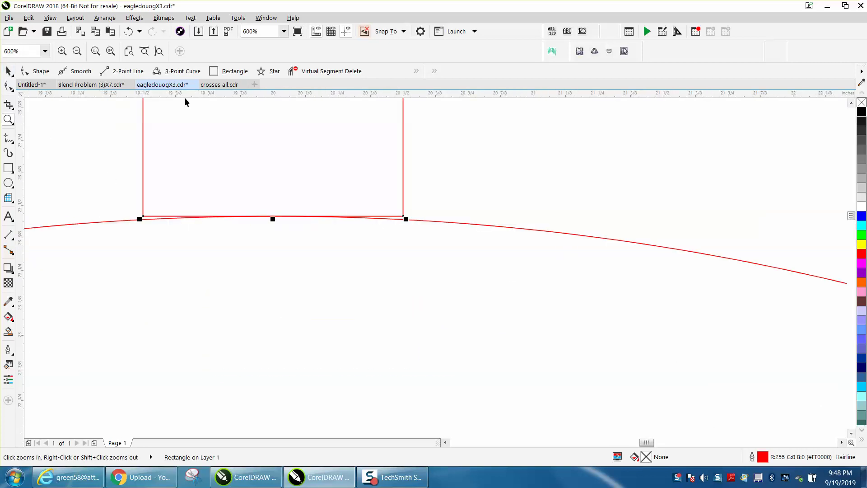
click(432, 126)
click(403, 142)
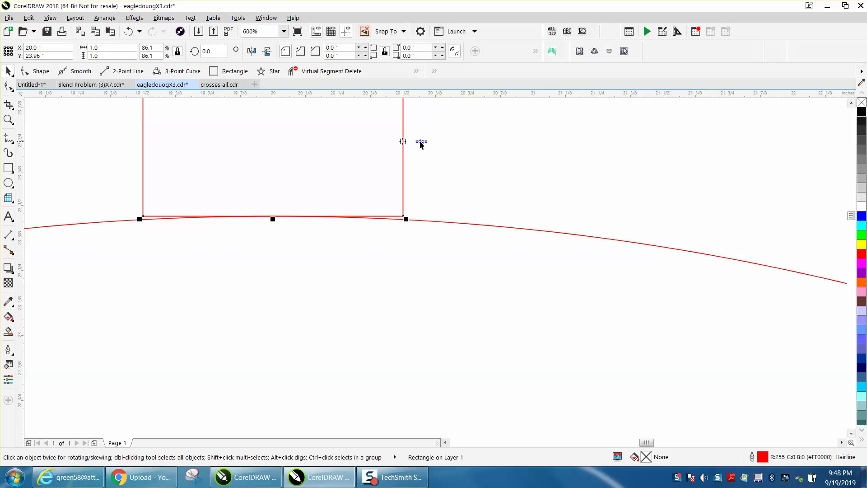
key(Down)
key(Down)
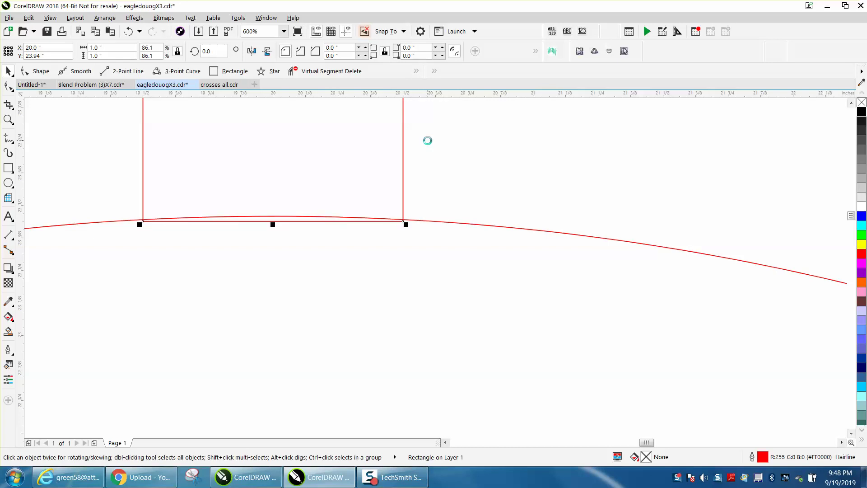
scroll(355, 271, down, 2)
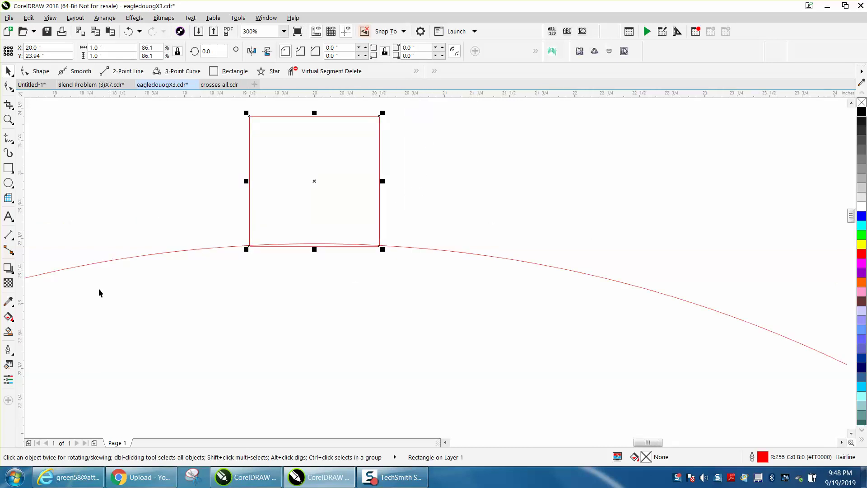
Step: Smart Fill the region between the square and the arc, then delete the original square
click(8, 331)
click(277, 220)
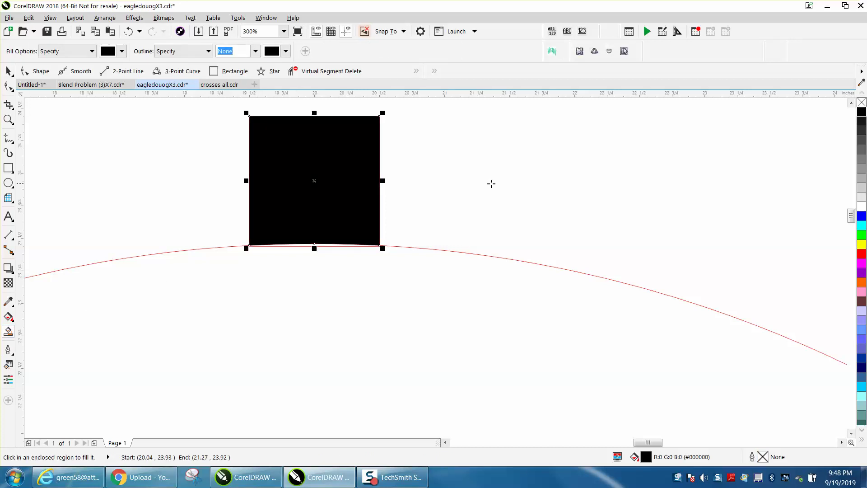
click(8, 71)
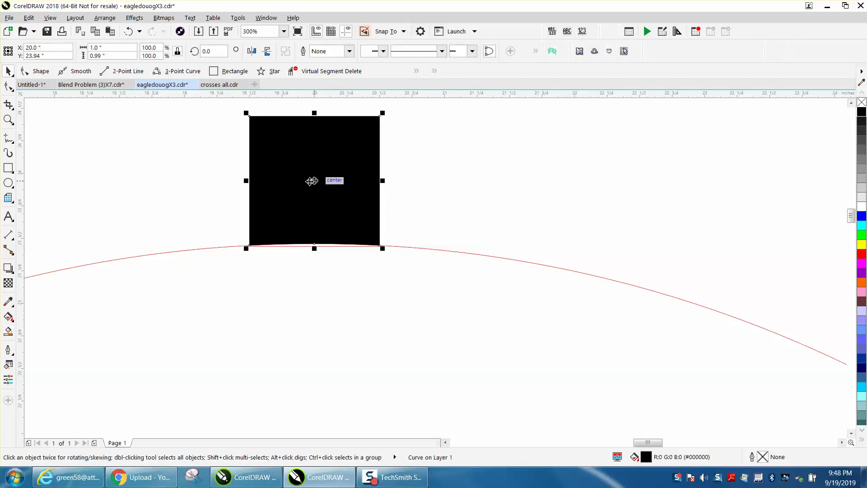
drag(317, 181, 506, 185)
click(362, 185)
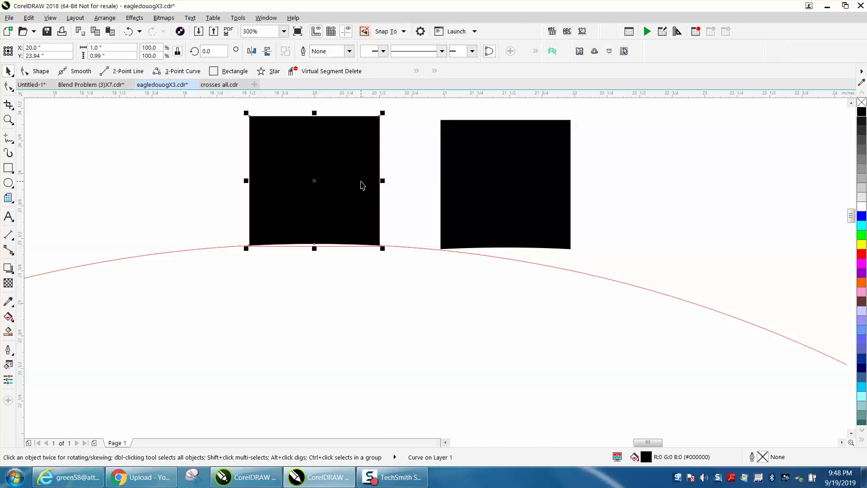
key(Delete)
Step: Give the new shape no fill and a black outline, and move it back onto the arc's top
click(460, 180)
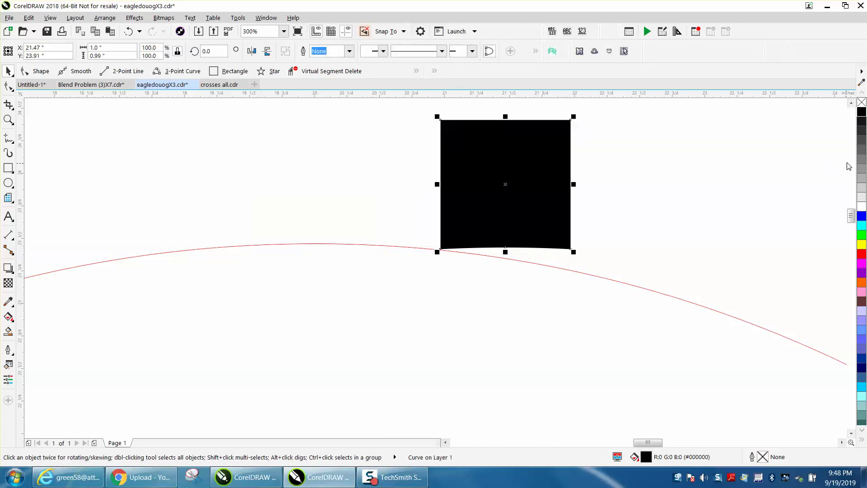
click(861, 102)
right_click(861, 112)
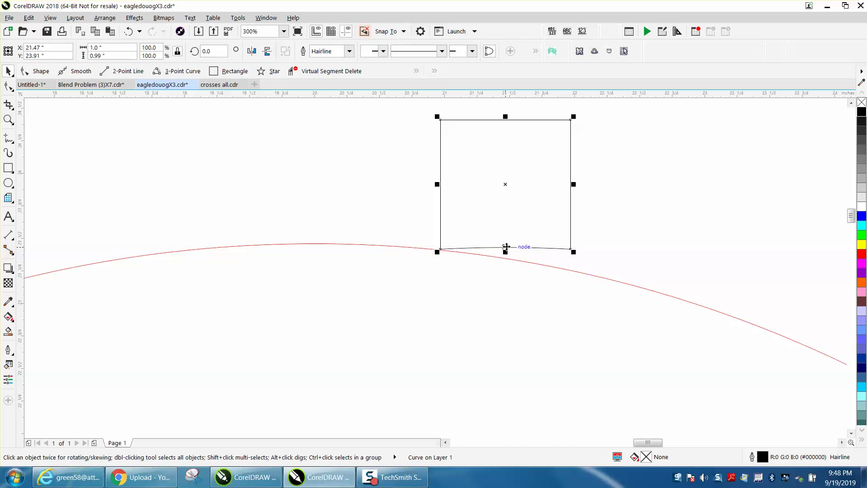
drag(506, 246, 314, 244)
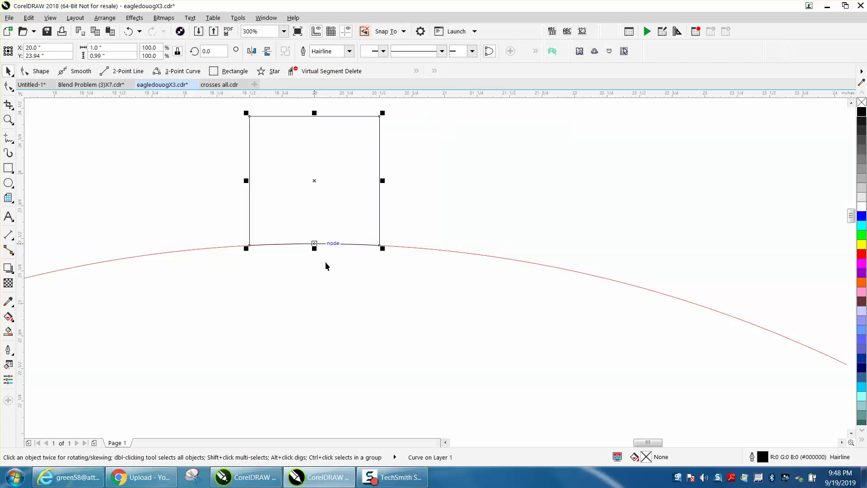
click(8, 119)
Step: Unlock proportional sizing and set the shape's height to exactly 1.0 inch
drag(207, 188, 492, 309)
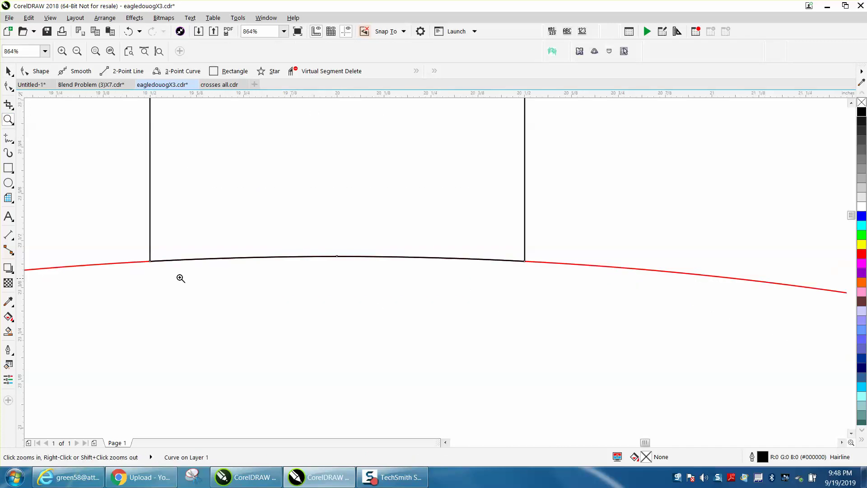
right_click(147, 258)
click(9, 71)
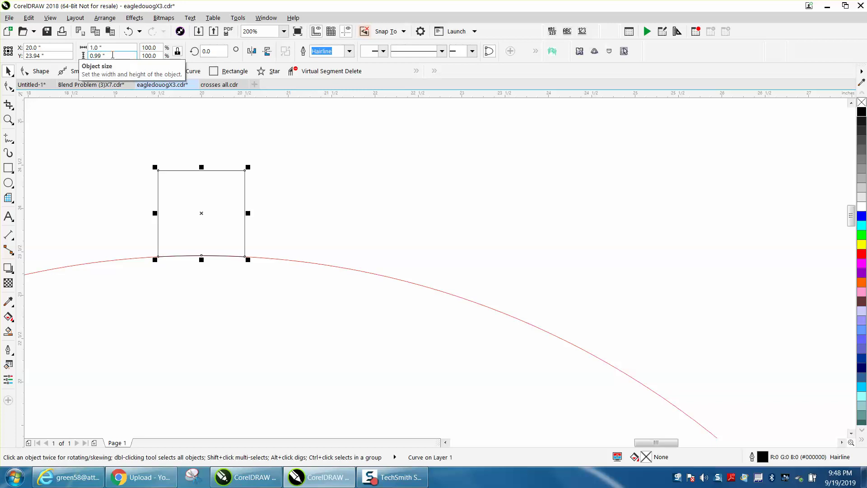
click(178, 52)
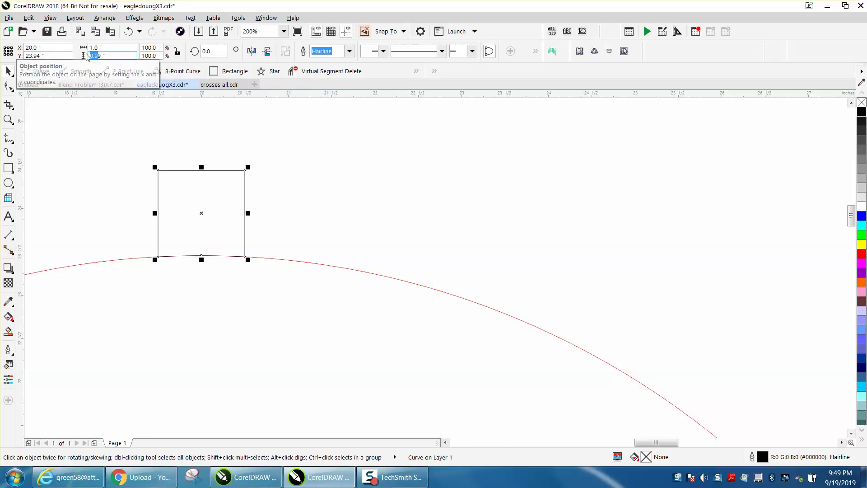
text(1)
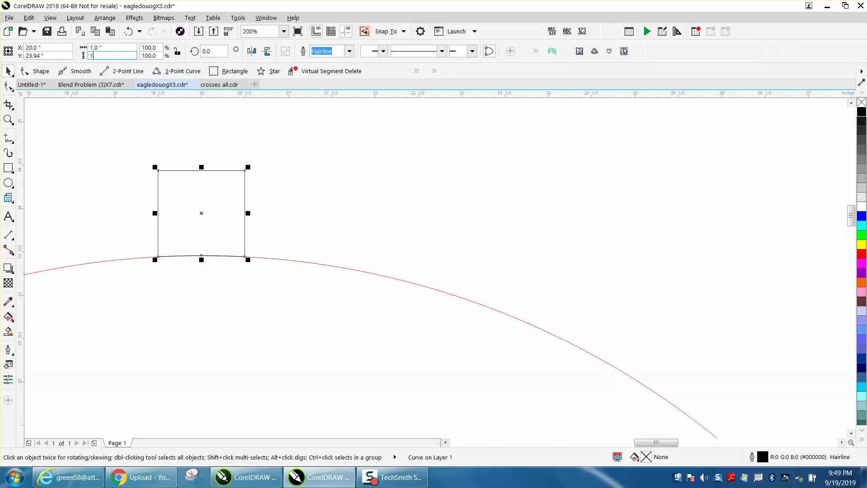
key(Return)
Step: Zoom in and slide the shape to sit centred on the circle's top at X 20.0, Y 23.94 inches
click(8, 119)
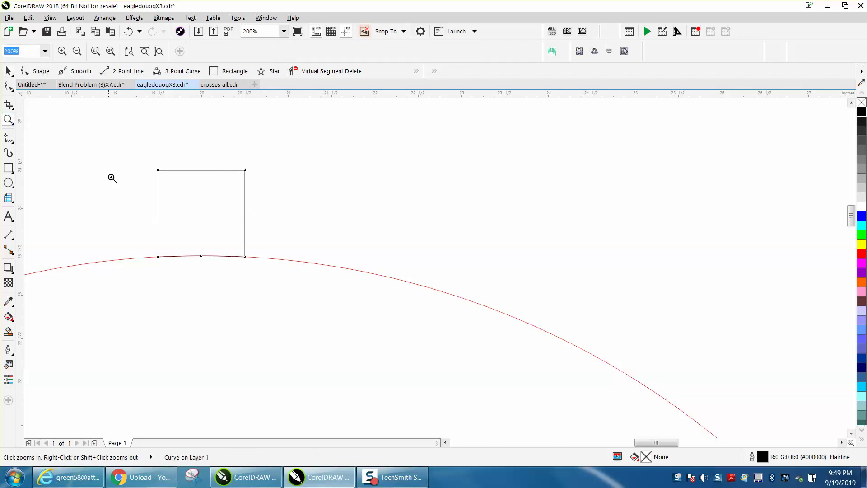
drag(145, 230, 302, 292)
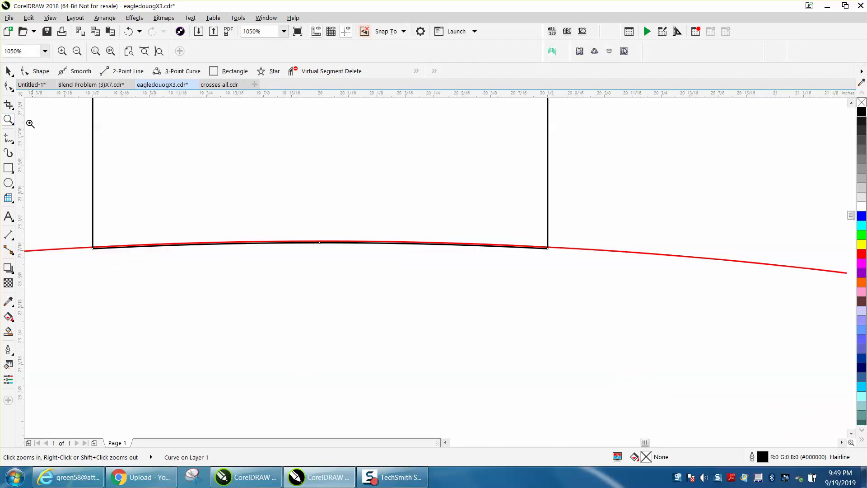
click(8, 71)
scroll(322, 194, down, 4)
drag(331, 157, 385, 157)
drag(379, 204, 319, 205)
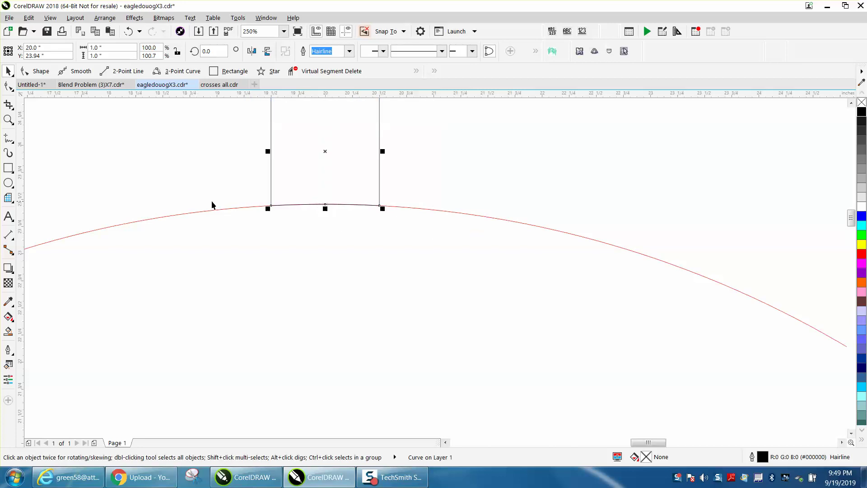
scroll(367, 234, down, 5)
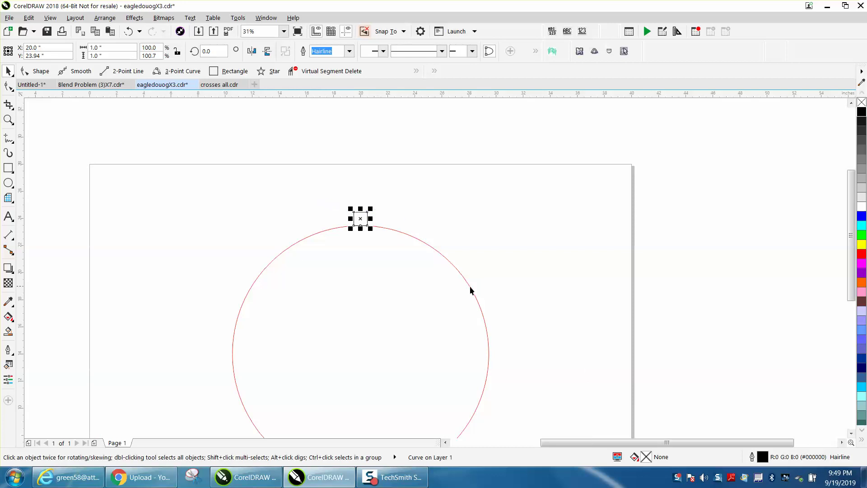
Step: Open the Transformations docker on its Rotate settings
click(135, 19)
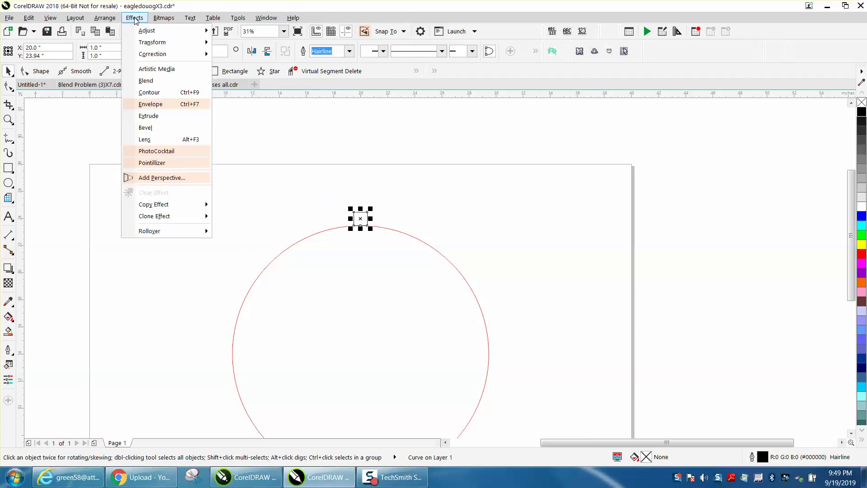
mouse_move(105, 18)
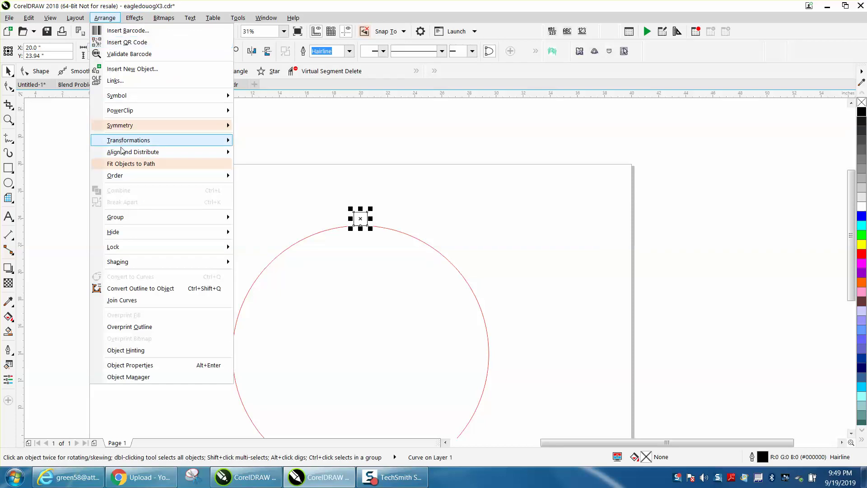
mouse_move(123, 154)
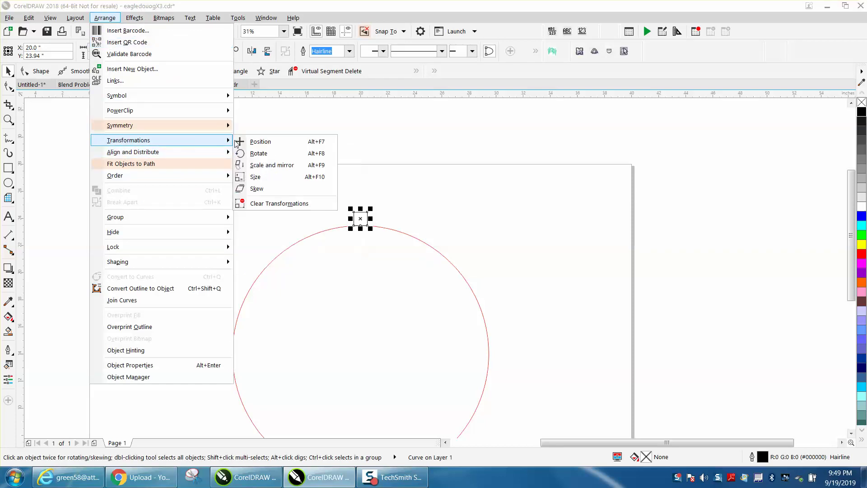
click(260, 154)
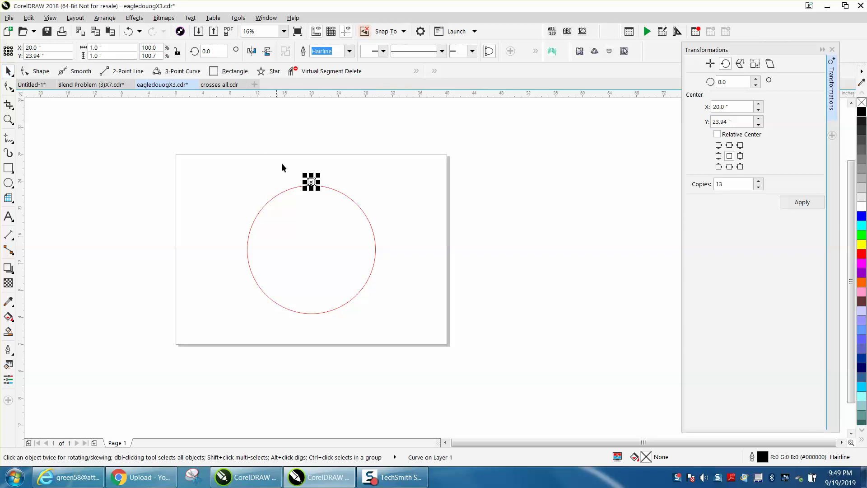
Step: Move the square's rotation centre down to the circle's centre
click(311, 181)
drag(311, 181, 312, 234)
click(338, 184)
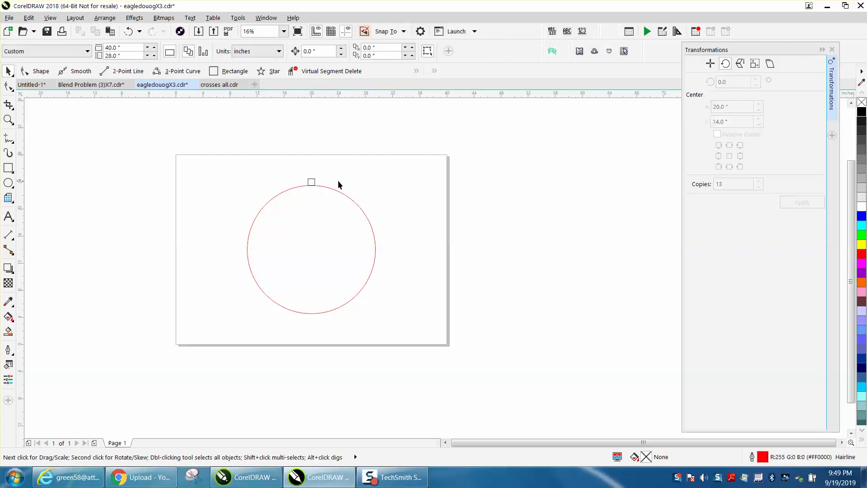
click(313, 182)
click(313, 182)
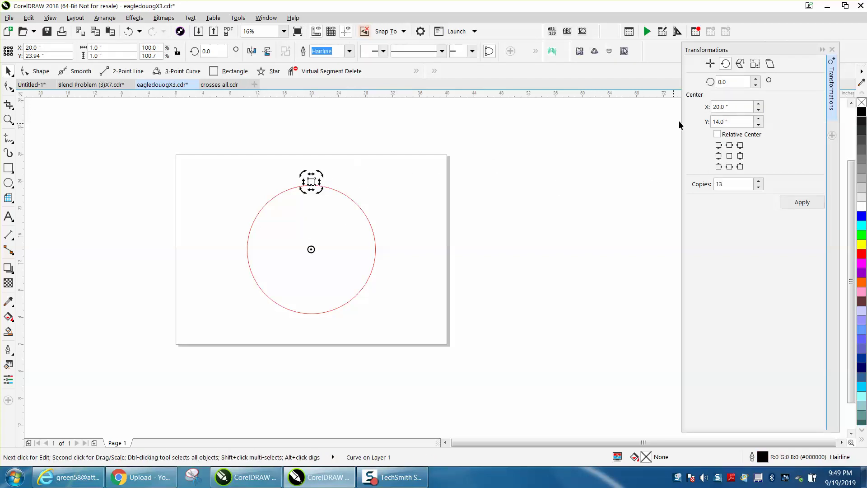
Step: Apply a 10° rotation with 35 copies around the circle, then zoom in on the ring's top
click(739, 83)
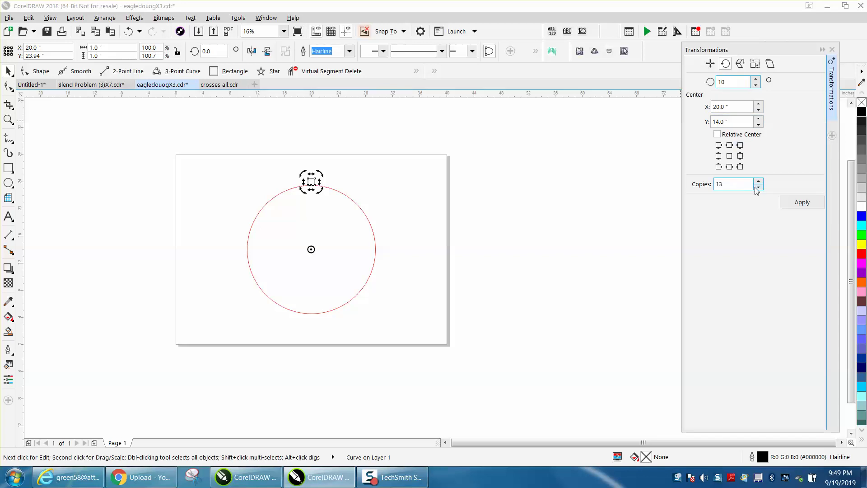
drag(749, 187, 712, 185)
text(35)
click(802, 203)
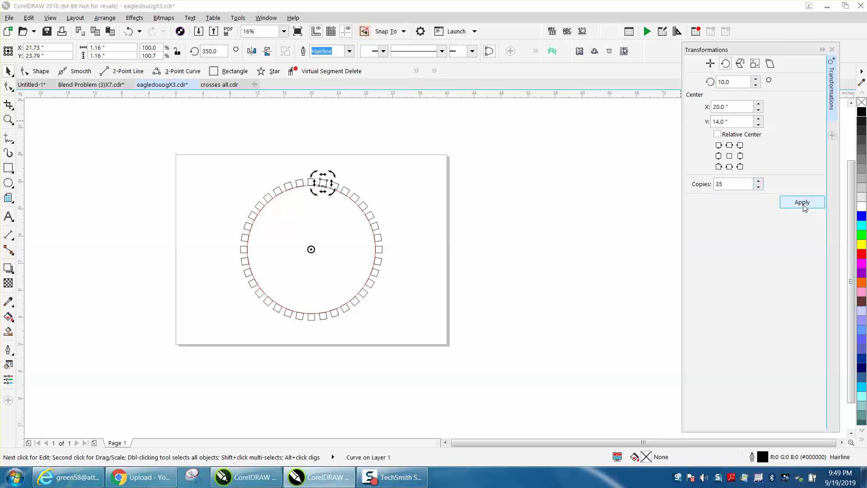
click(8, 120)
drag(279, 169, 391, 221)
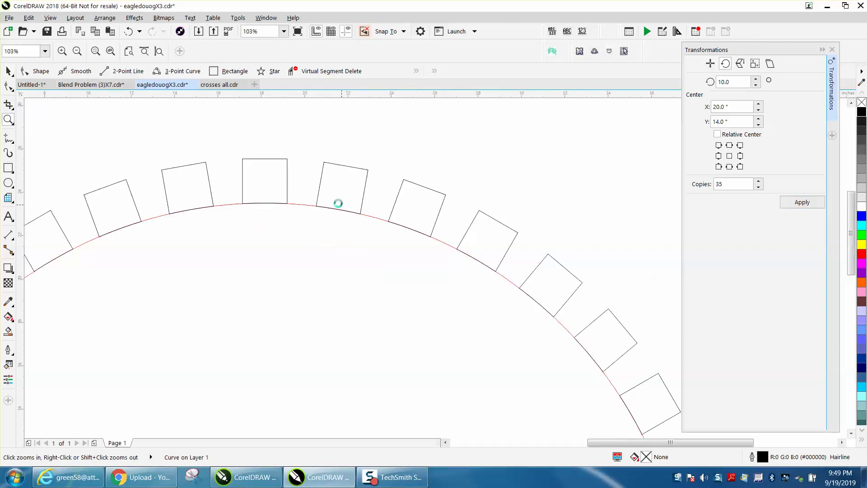
click(8, 71)
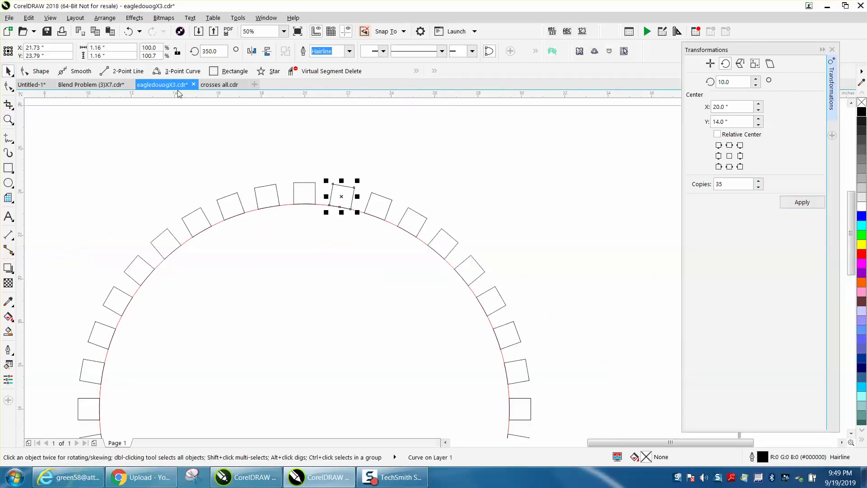
scroll(327, 113, down, 1)
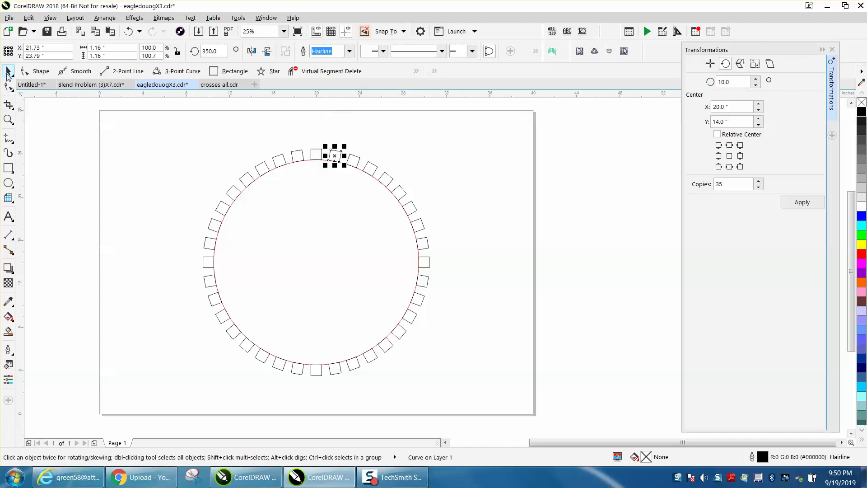
Step: Shrink the red circle to 18.67 inches, close the Transformations docker, and select all shapes
click(367, 165)
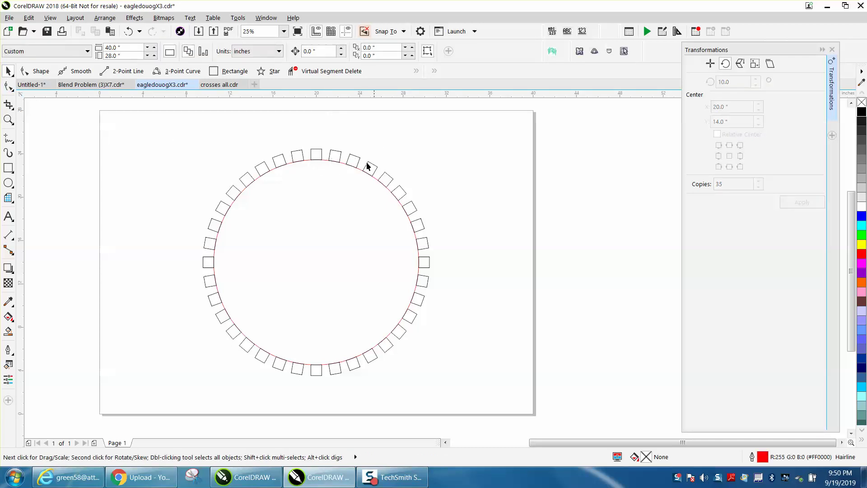
click(343, 163)
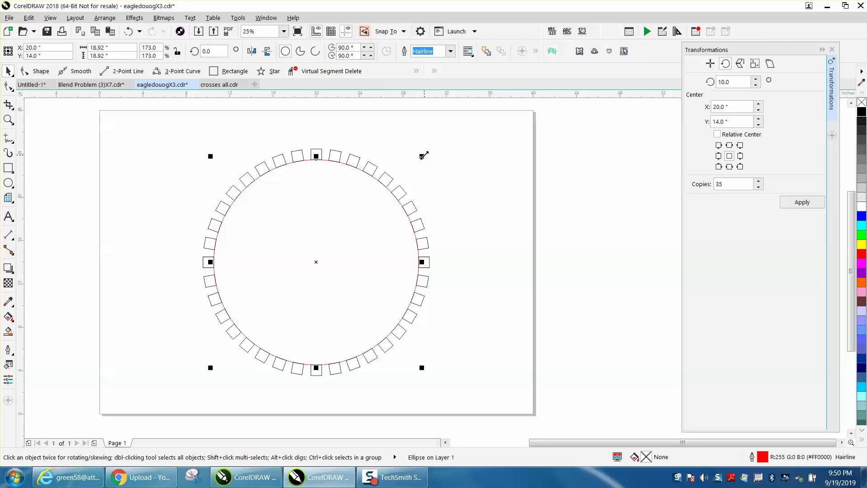
drag(423, 157, 419, 160)
click(439, 167)
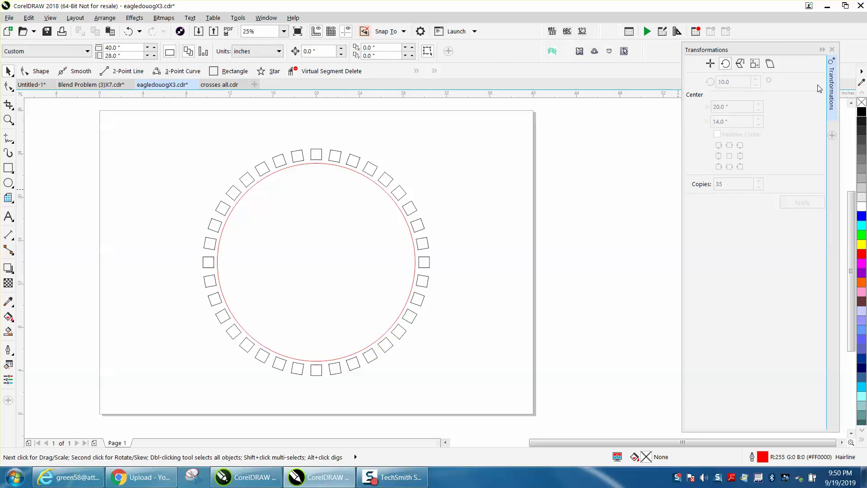
click(832, 49)
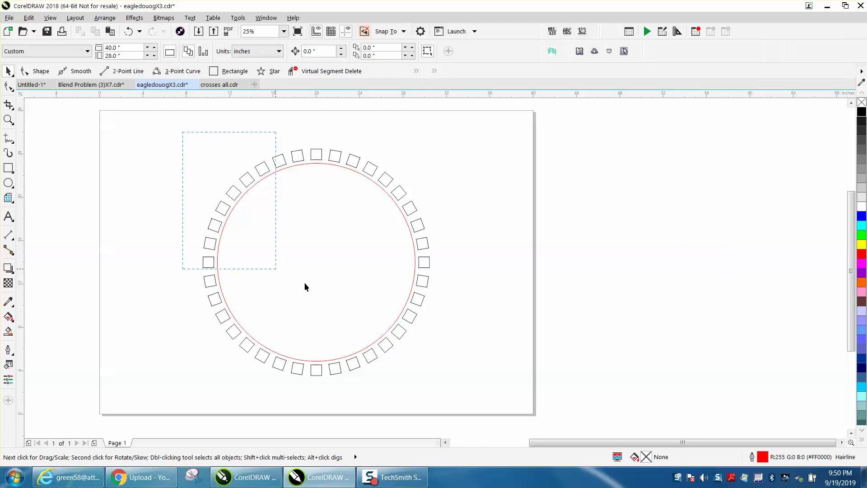
drag(304, 286, 562, 403)
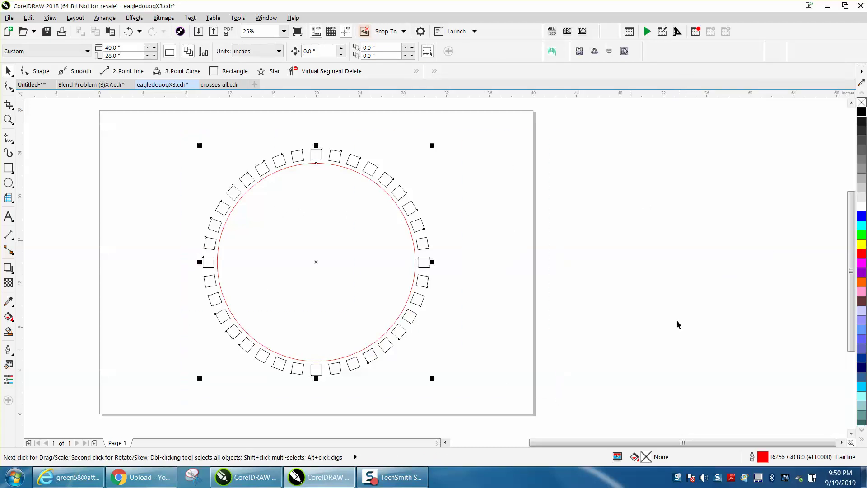
Step: Fill the circle and all 36 squares solid black with no outline, then zoom to inspect the ring
click(863, 113)
right_click(861, 104)
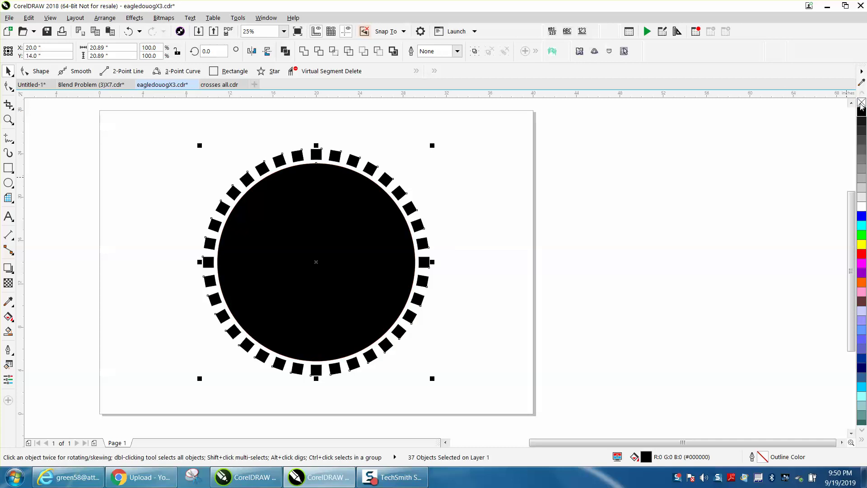
click(535, 169)
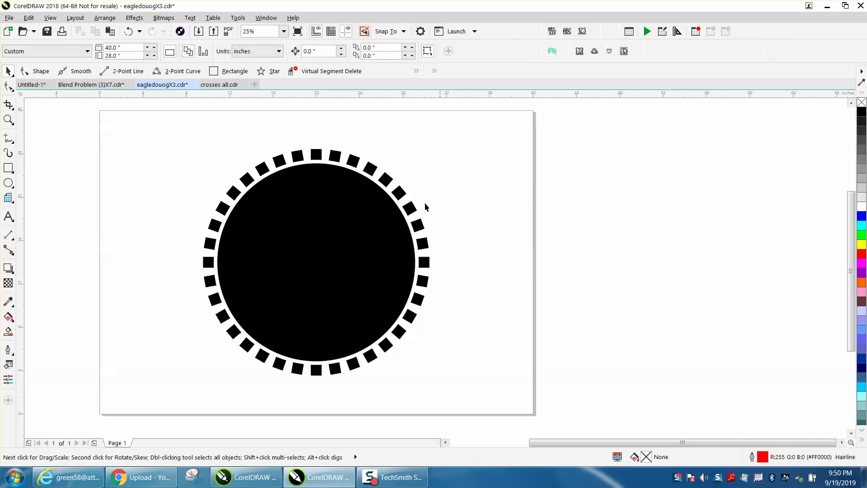
scroll(343, 210, up, 1)
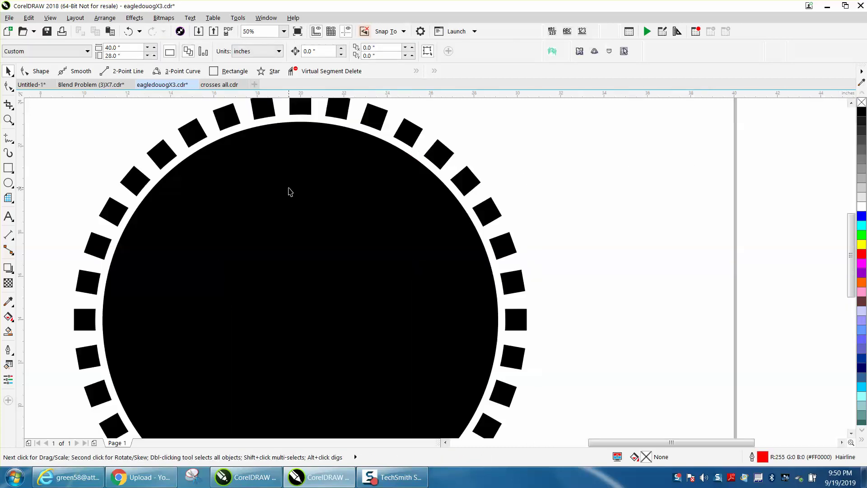
click(8, 120)
right_click(312, 145)
drag(300, 129, 335, 146)
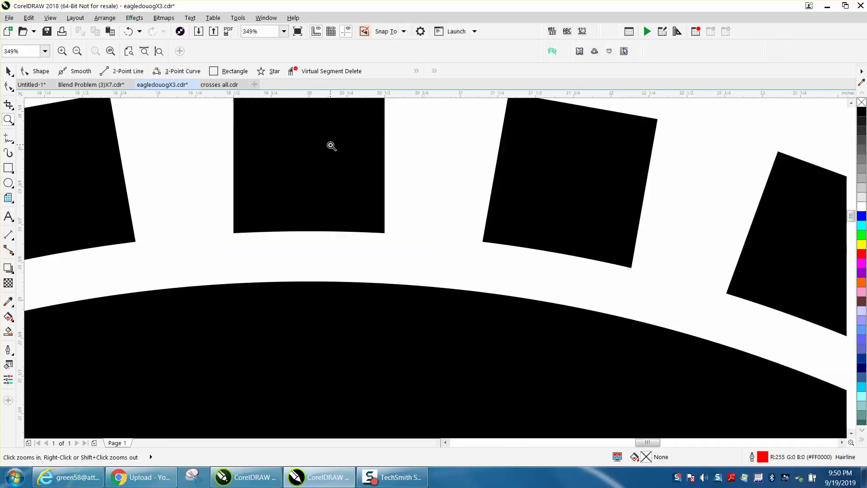
scroll(614, 285, down, 5)
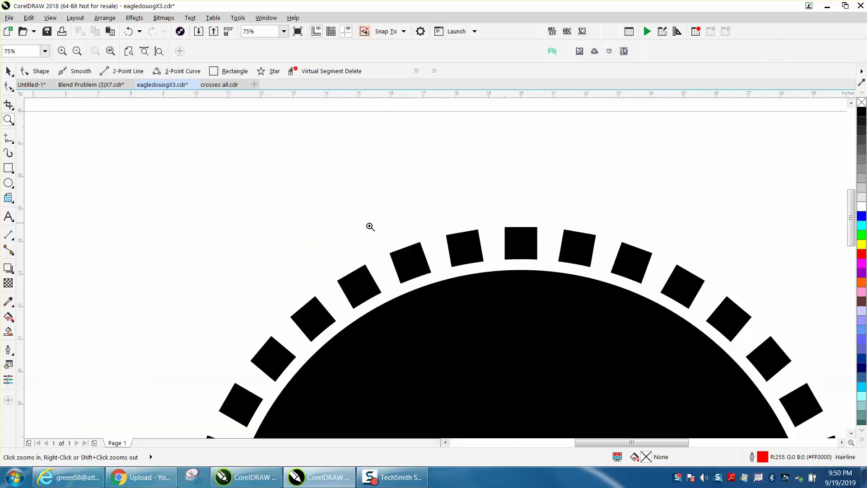
drag(302, 260, 565, 429)
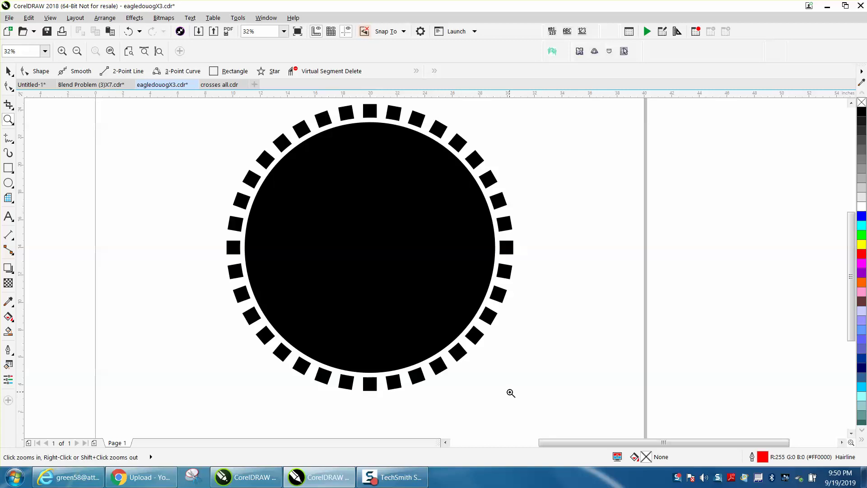